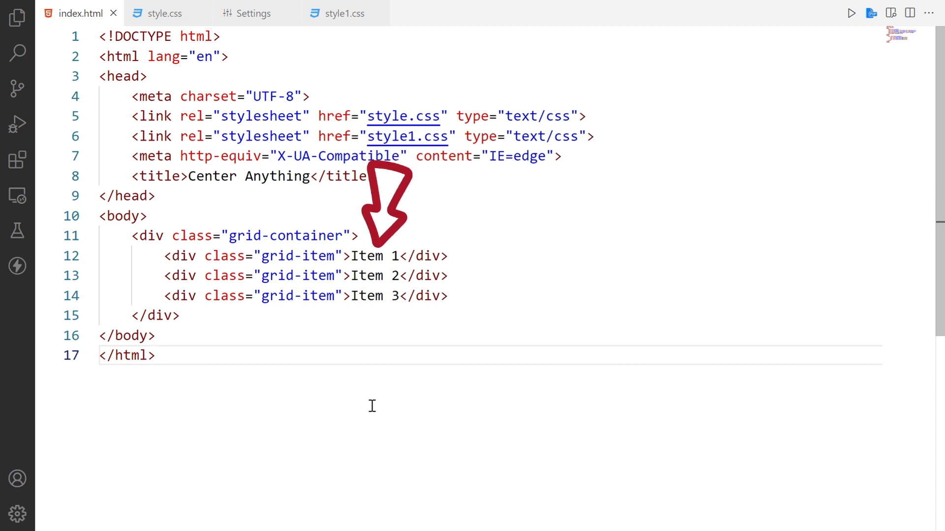
Start a .grid-container rule in style1.css with an unfinished display property
left_click(334, 15)
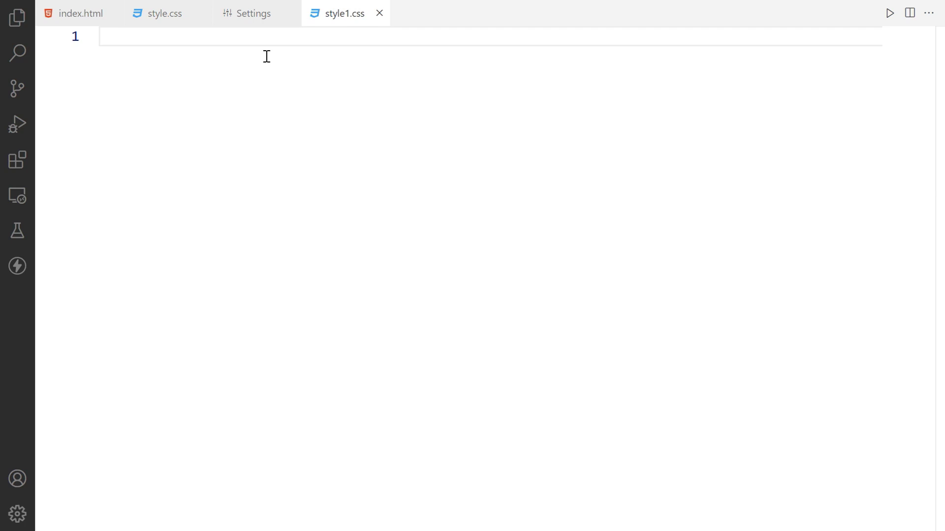
type(".grid-")
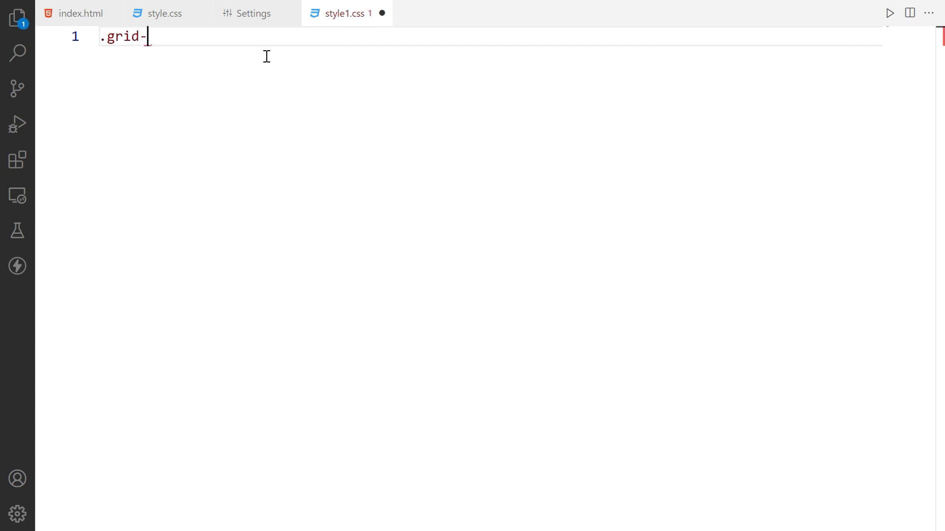
type("containe")
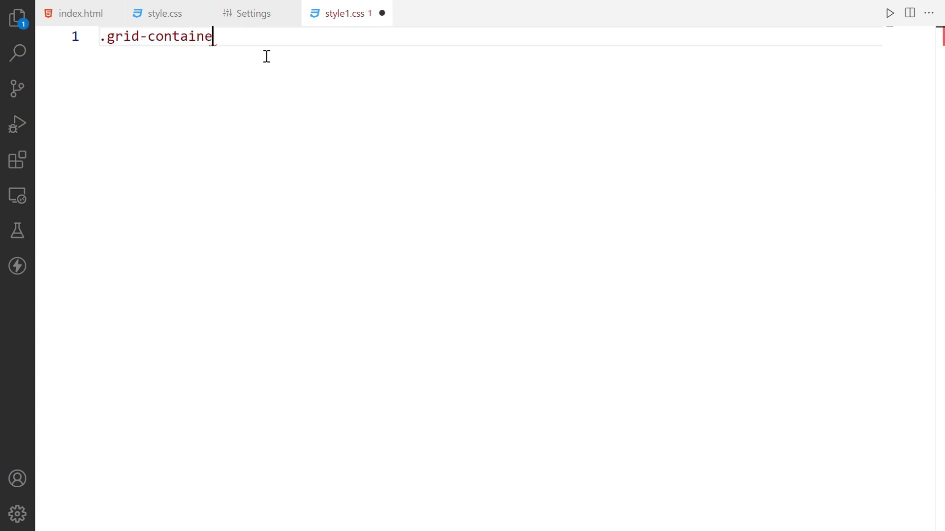
type("r{")
key("Return")
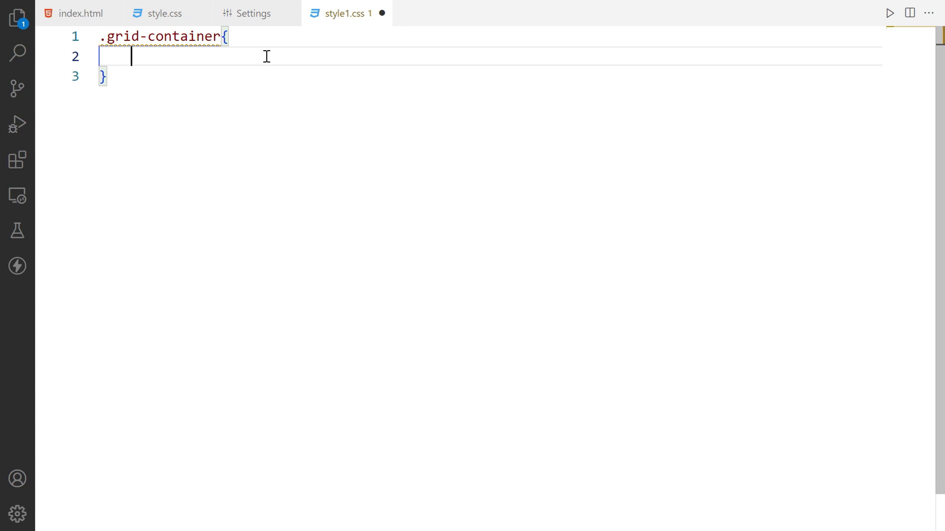
type("display:")
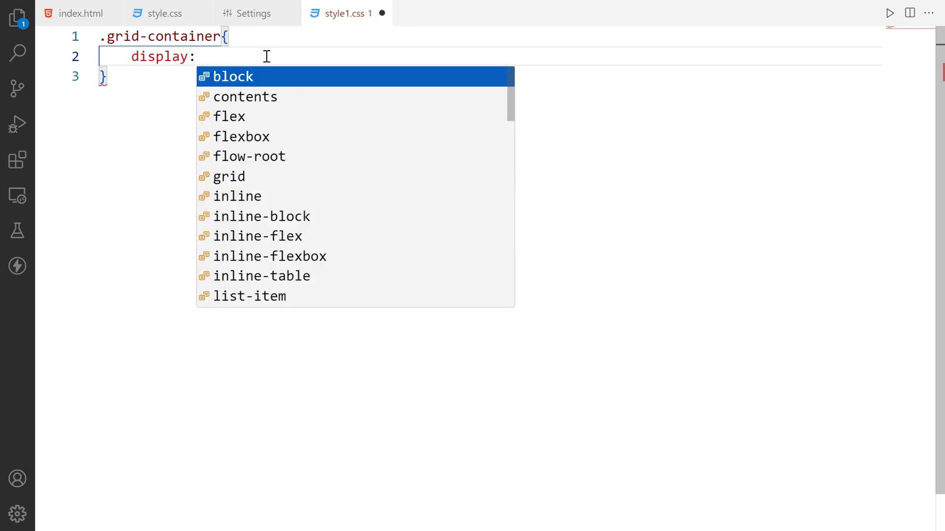
type("g")
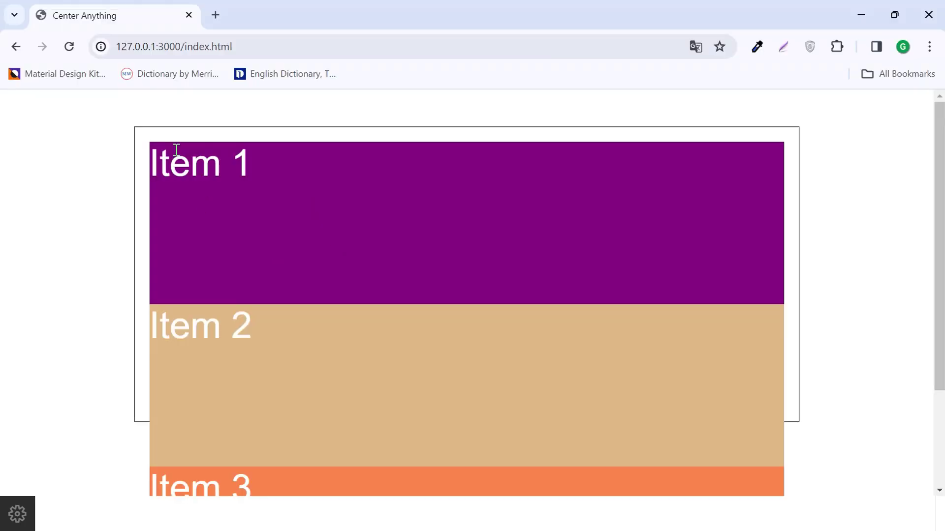
Reload the index.html preview in Chrome, where Items 1–3 still appear stacked
left_click(69, 47)
type("grid")
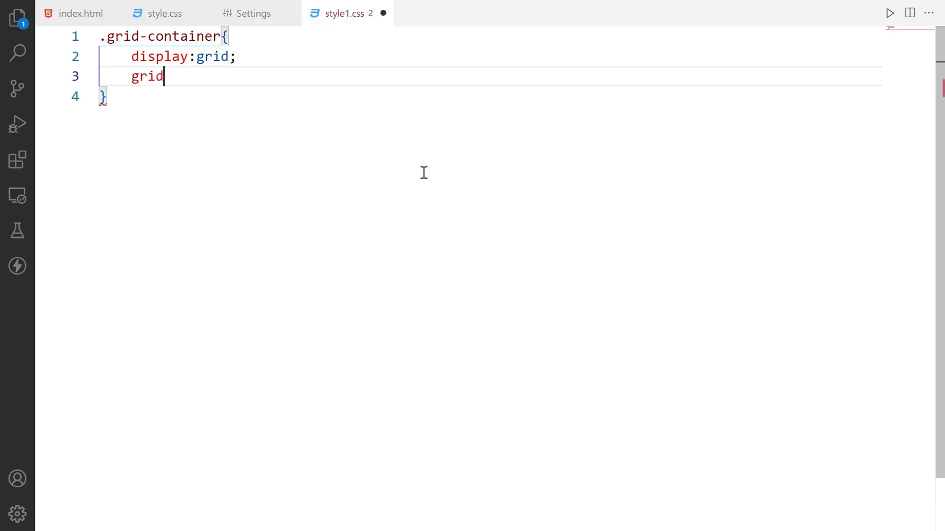
type("-template")
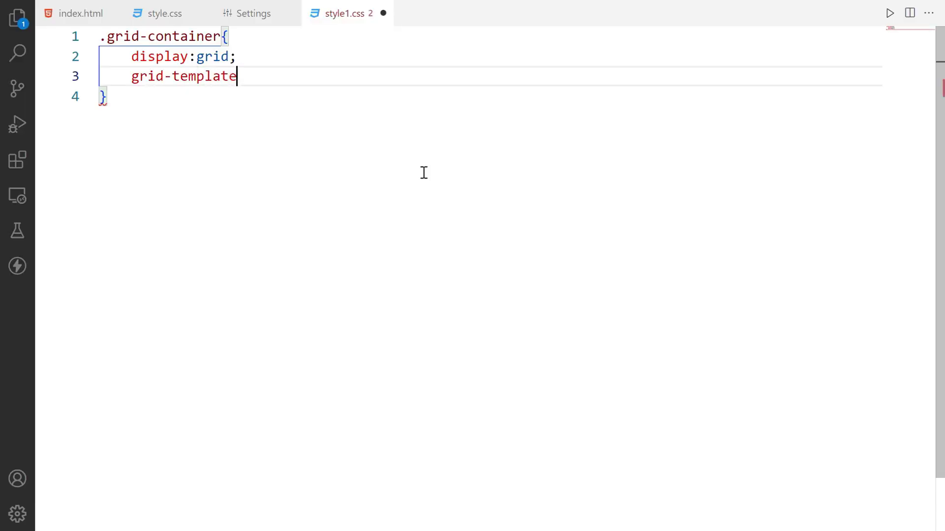
type("-column")
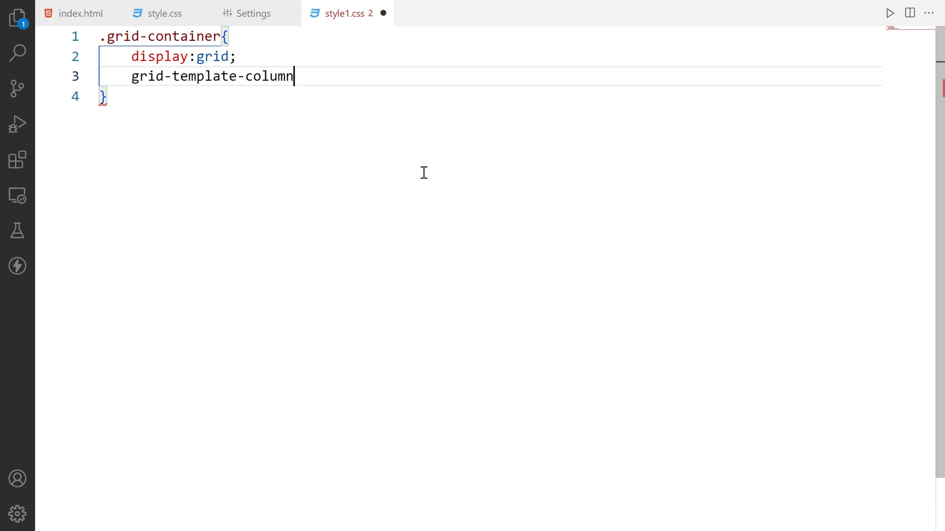
type("s:re")
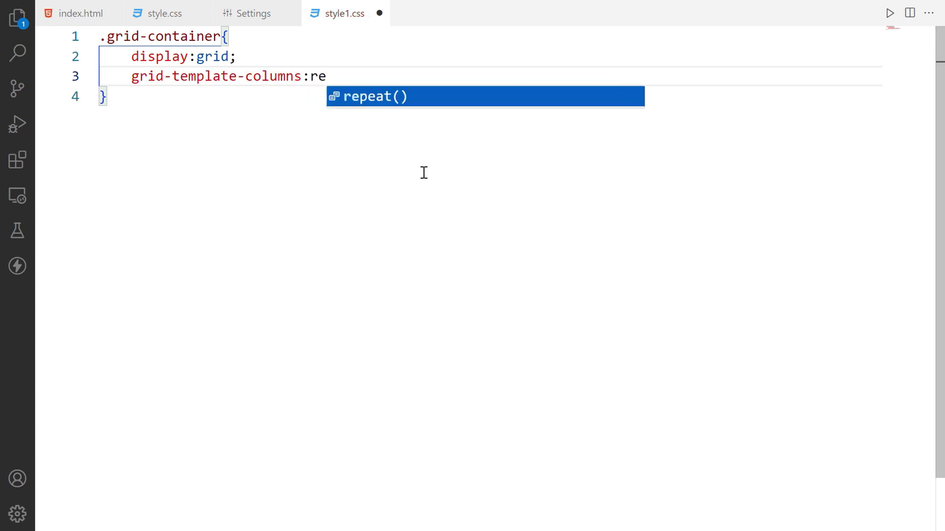
Add grid-template-columns: repeat(3, 1fr) to .grid-container and save style1.css
key("Tab")
type("3, 1fr")
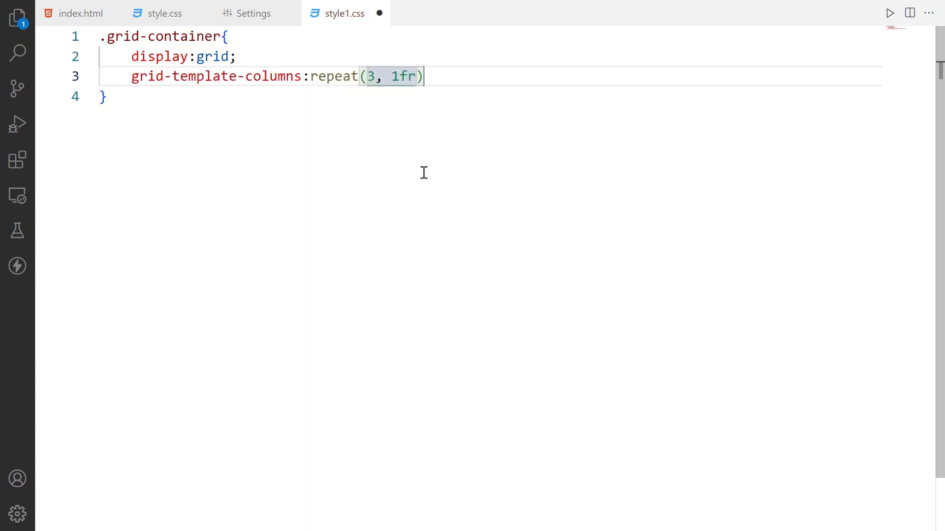
type(");")
key("ctrl+s")
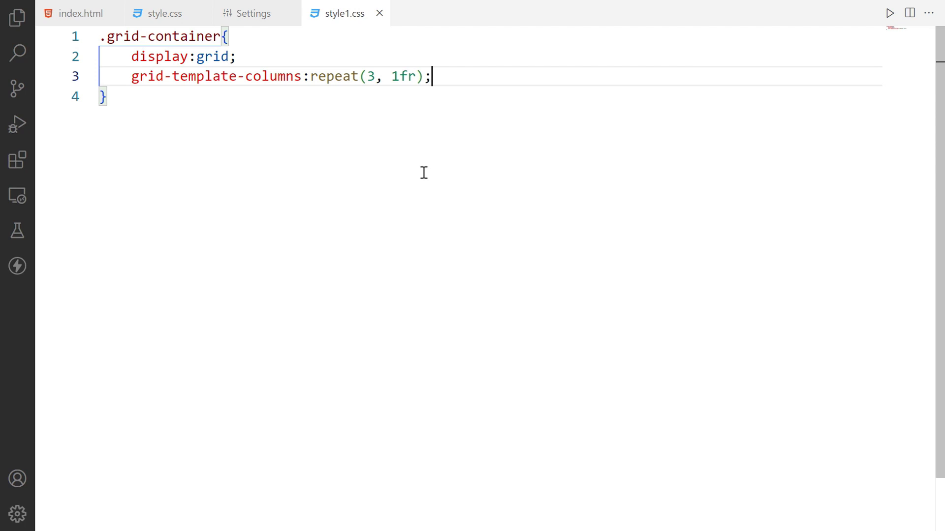
Check the three-column layout in Chrome, then add grid-gap: 10px and save
key("alt+Tab")
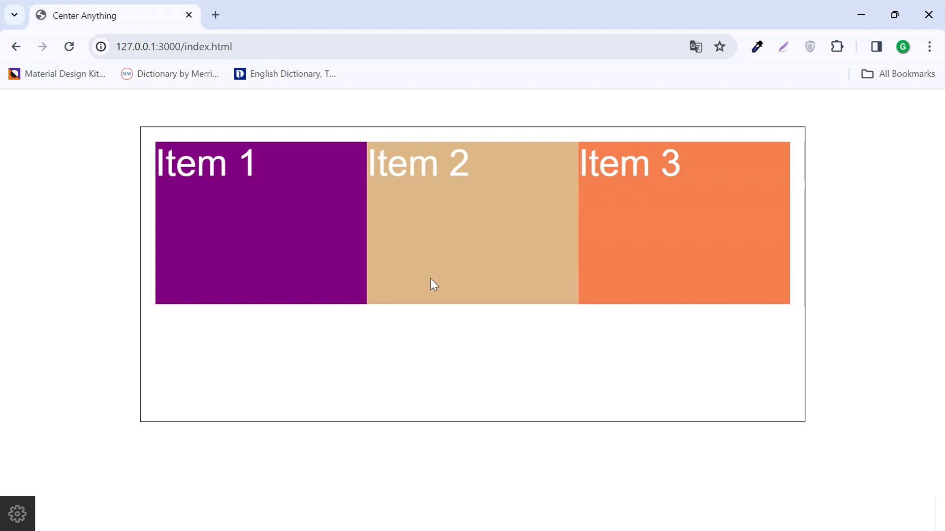
key("alt+Tab")
type("grid-")
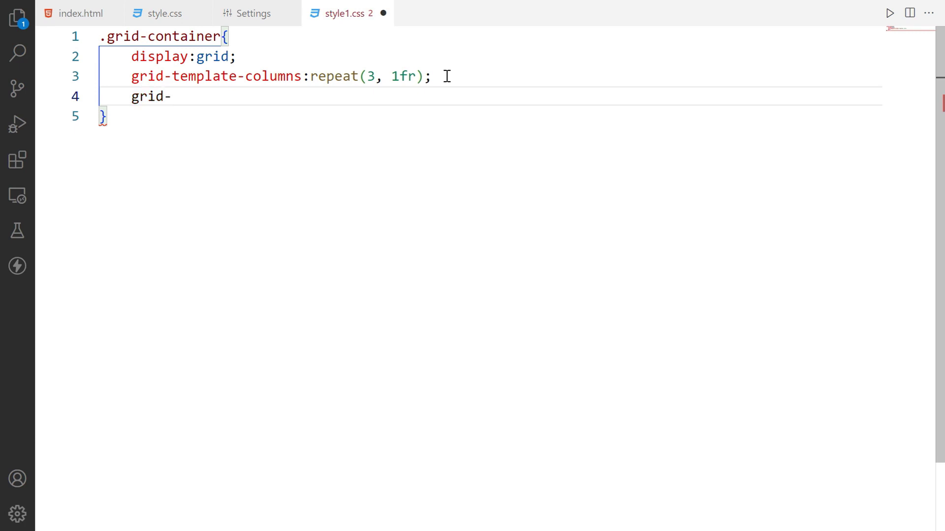
type("gap:10p")
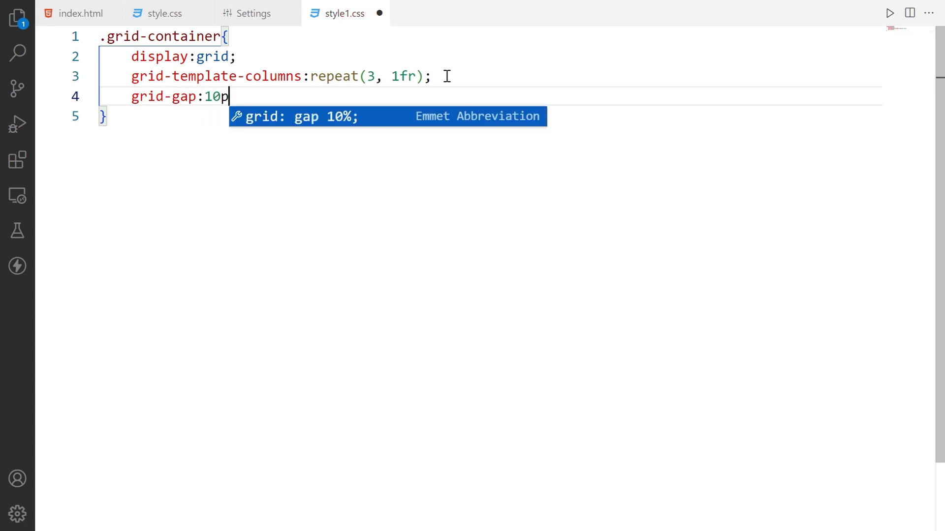
type("x;")
key("ctrl+s")
Preview the 10px gap, then add place-items: center and save style1.css
key("alt+Tab")
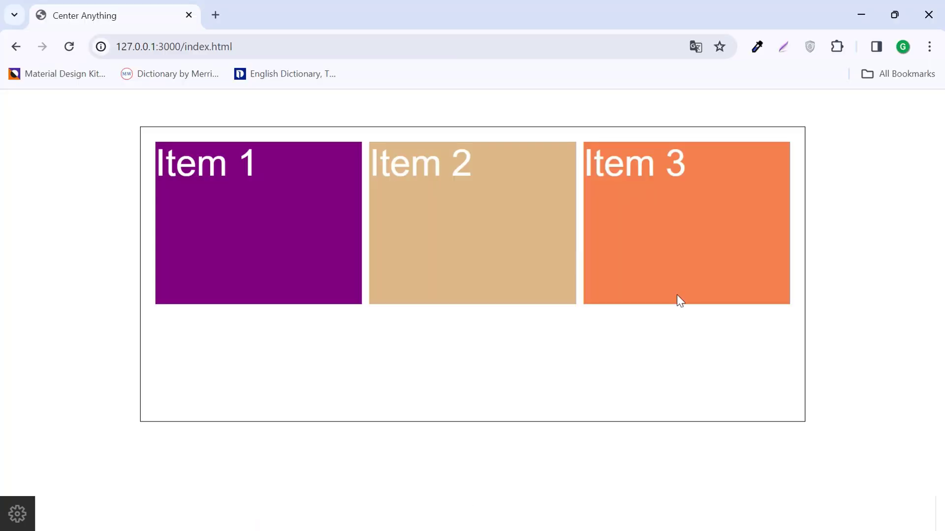
key("alt+Tab")
key("Return")
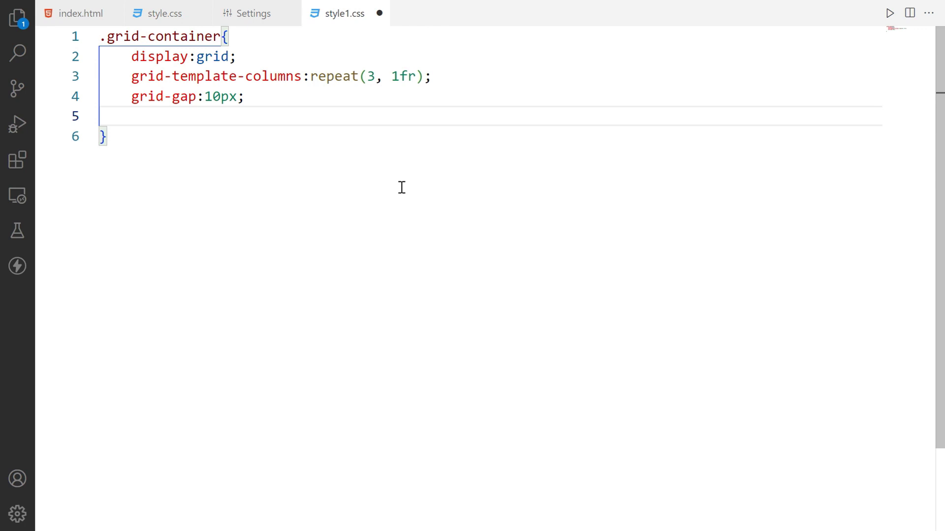
type("pla")
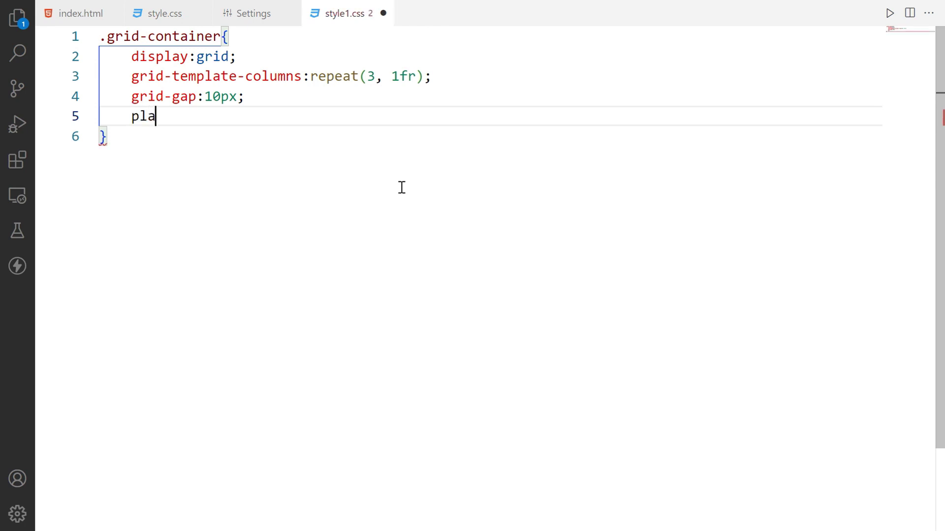
type("ce-items:cen")
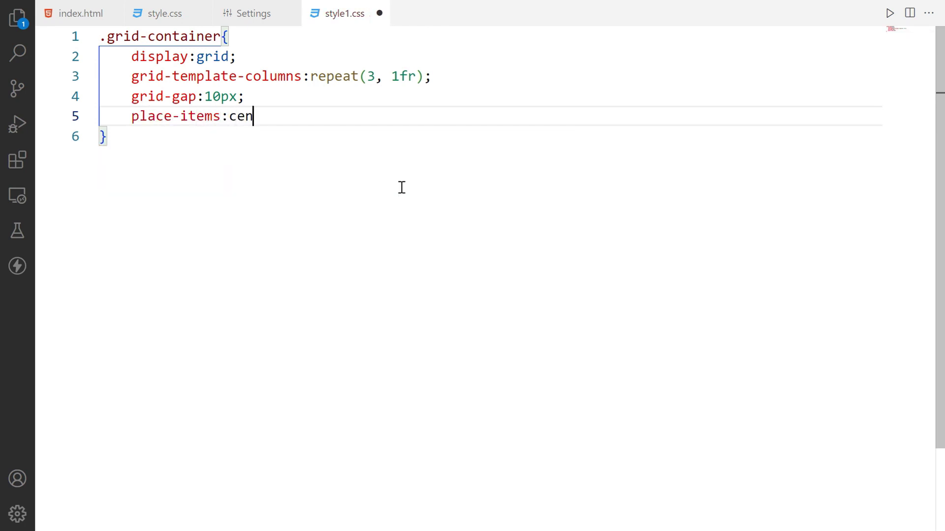
type("ter;")
key("ctrl+s")
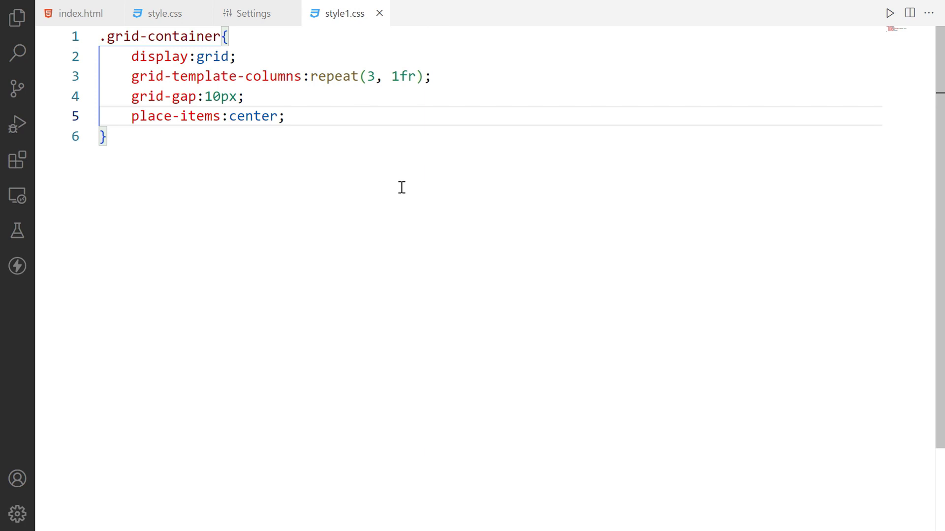